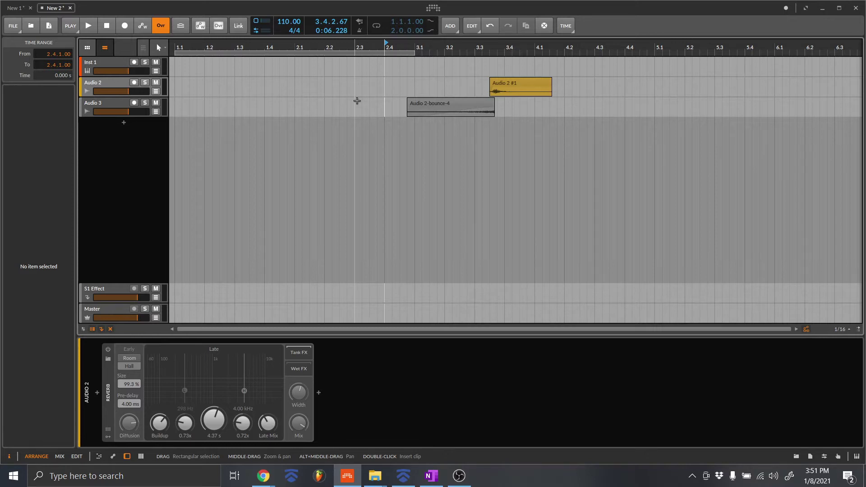
# - Preview the bounce clip, then solo Audio 2 and preview the vocal from its start
pyautogui.click(407, 107)
pyautogui.press('space')
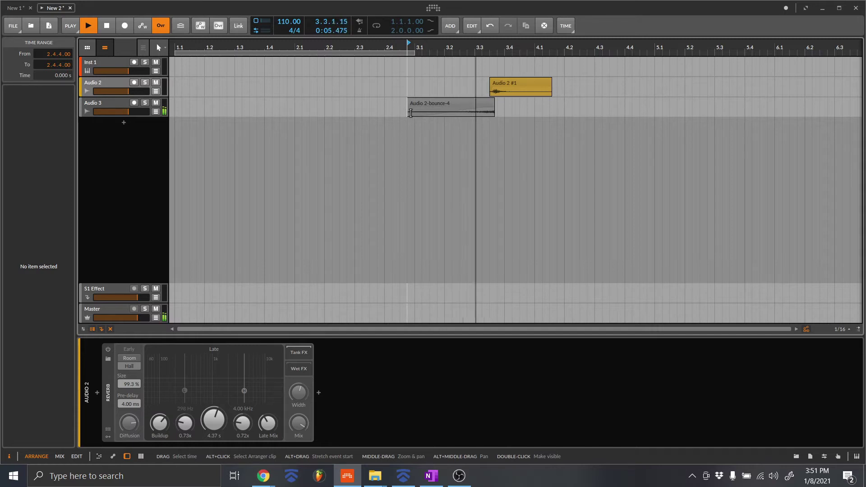
pyautogui.press('space')
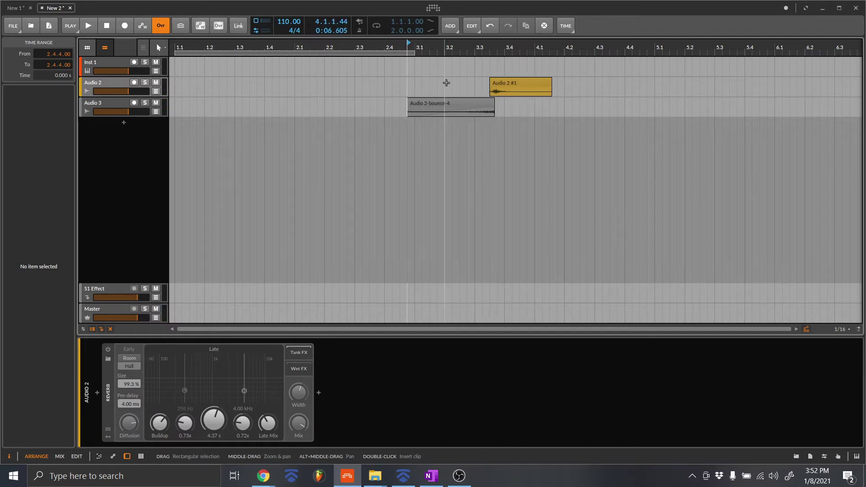
pyautogui.click(144, 82)
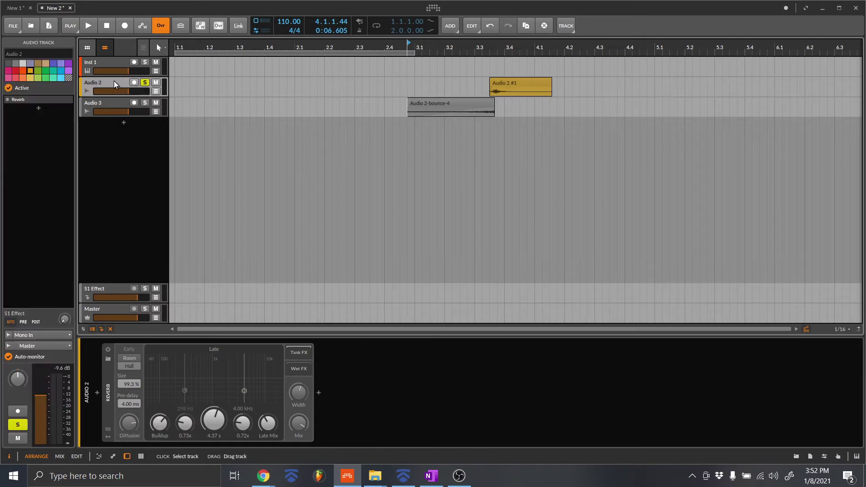
pyautogui.click(487, 91)
pyautogui.press('space')
pyautogui.press('space')
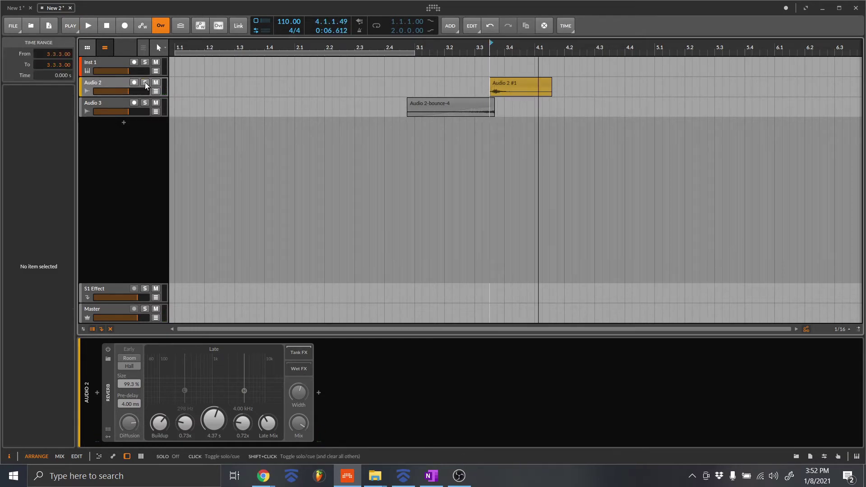
# - Enable Reverb on Audio 2, solo it, and listen to the reverberated vocal clip
pyautogui.click(122, 86)
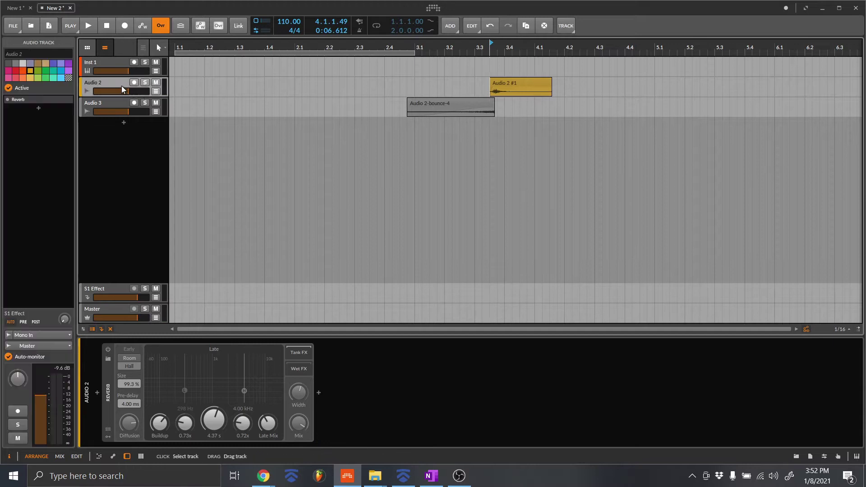
pyautogui.click(107, 349)
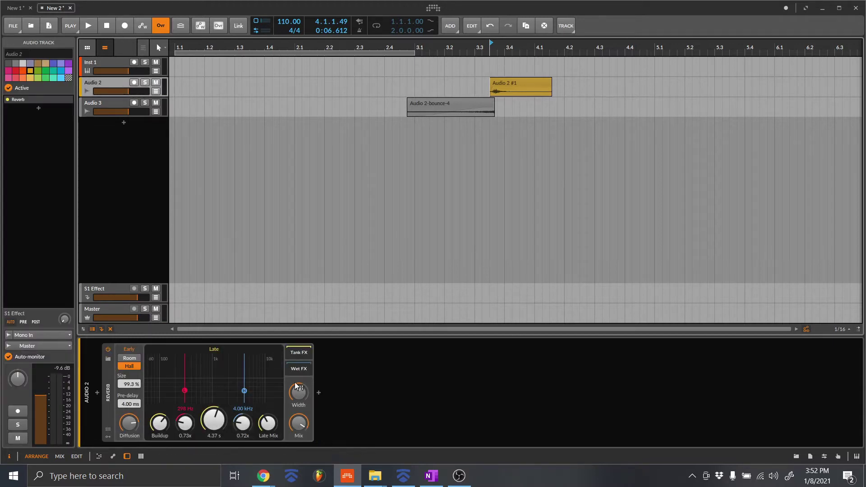
pyautogui.click(144, 85)
pyautogui.press('space')
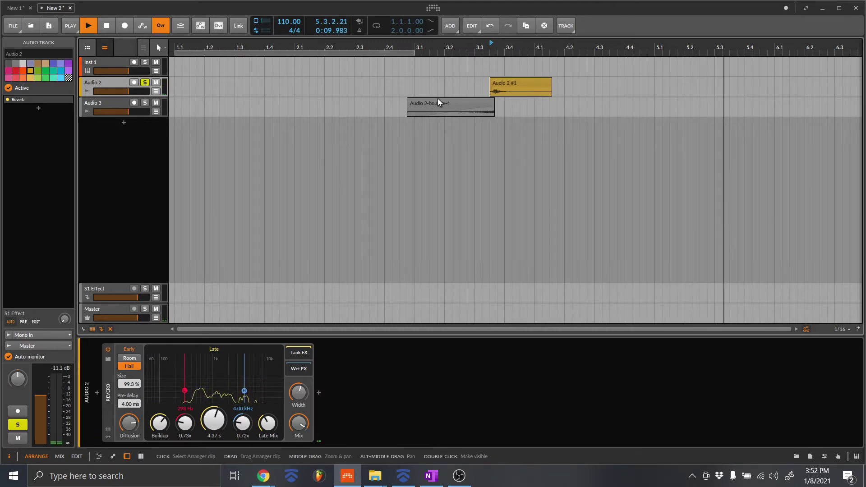
pyautogui.press('space')
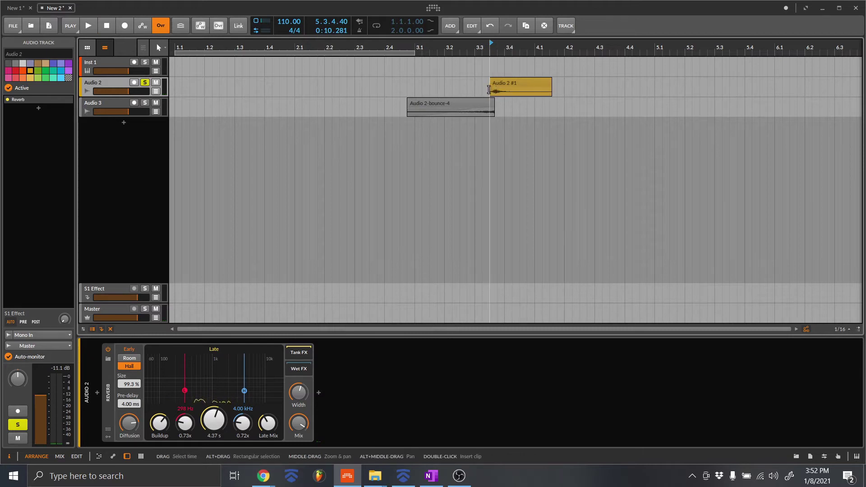
pyautogui.click(497, 83)
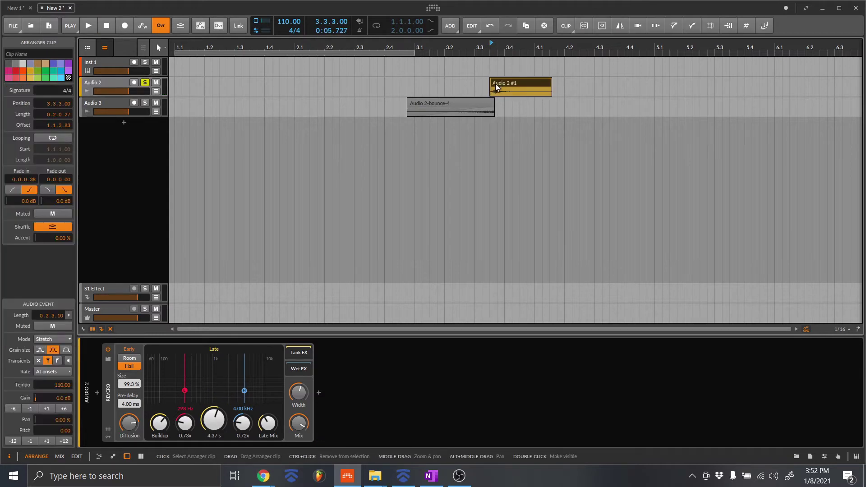
# - Delete the Audio 3 bounce track and select Audio 2's time from 3.3.3.00 to 6.1.4.00
pyautogui.click(107, 105)
pyautogui.press('Delete')
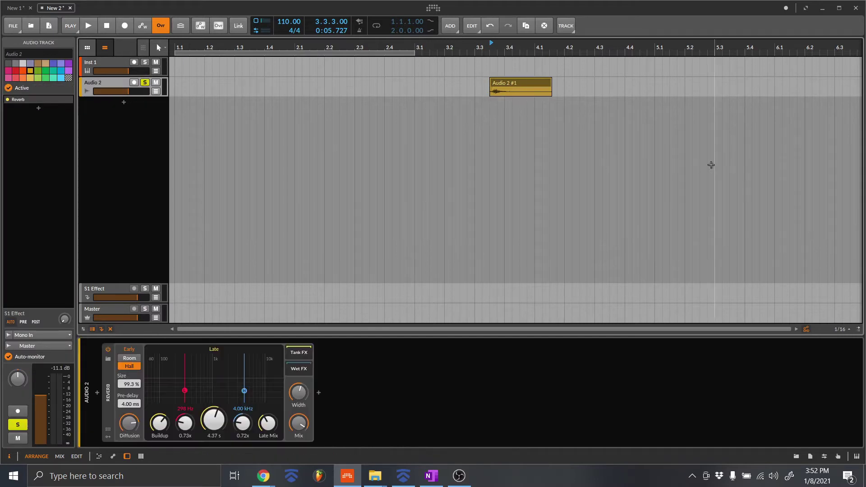
pyautogui.scroll(3, 534, 135)
pyautogui.scroll(-3, 531, 169)
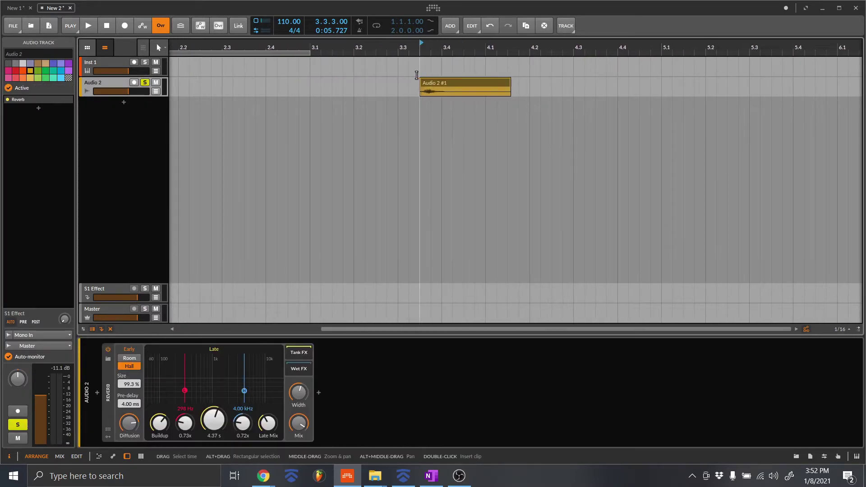
pyautogui.moveTo(408, 90); pyautogui.dragTo(417, 90)
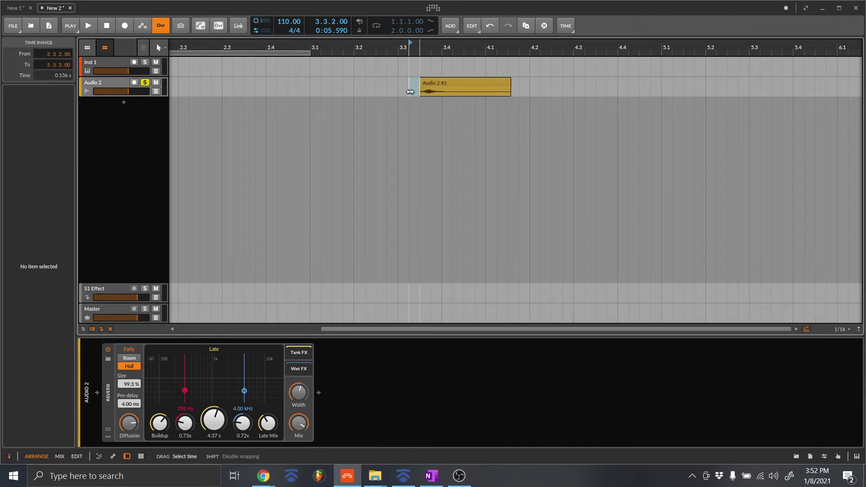
pyautogui.click(407, 90)
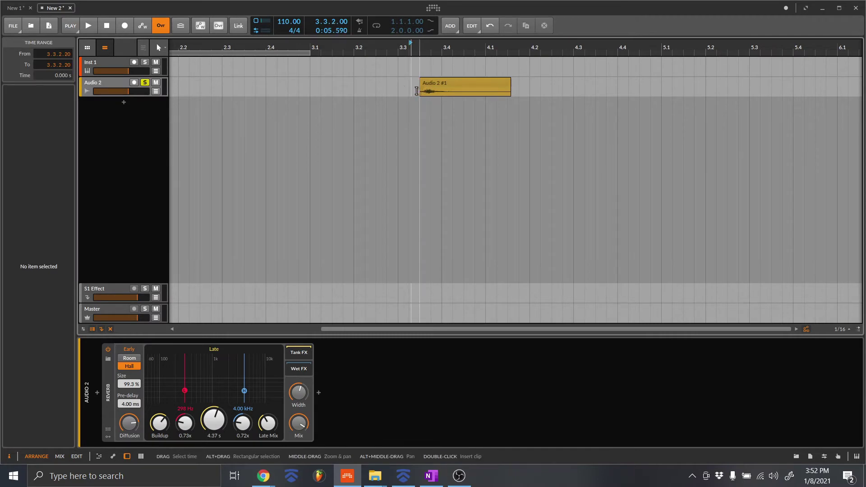
pyautogui.moveTo(421, 90); pyautogui.dragTo(749, 86)
pyautogui.moveTo(861, 88); pyautogui.dragTo(859, 88)
pyautogui.scroll(-5, 406, 85)
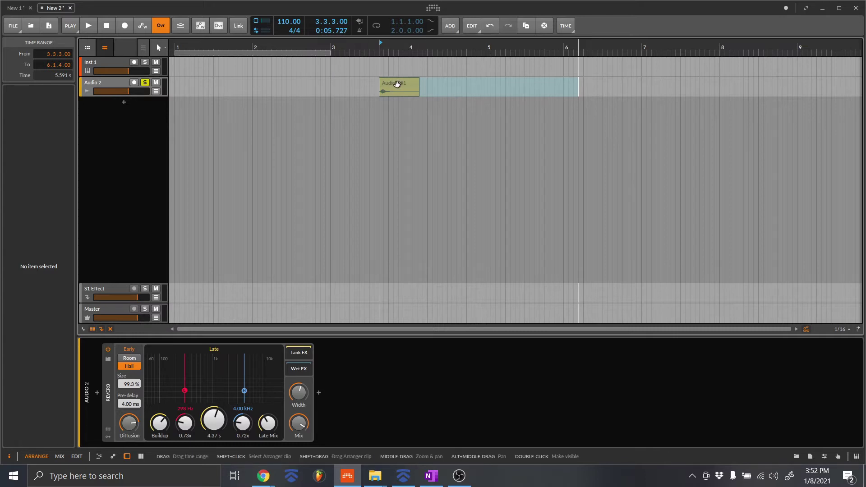
# - Bounce the selected Audio 2 range pre-fader to a new Audio 3 clip and play it back
pyautogui.rightClick(405, 85)
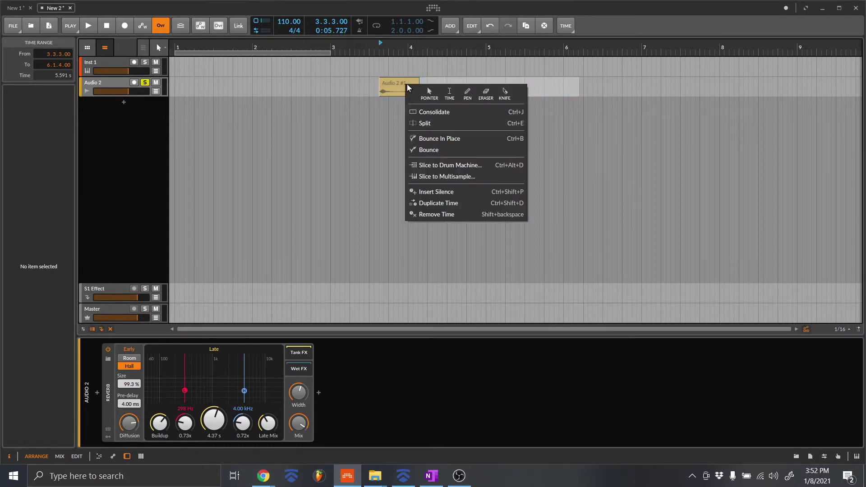
pyautogui.click(437, 148)
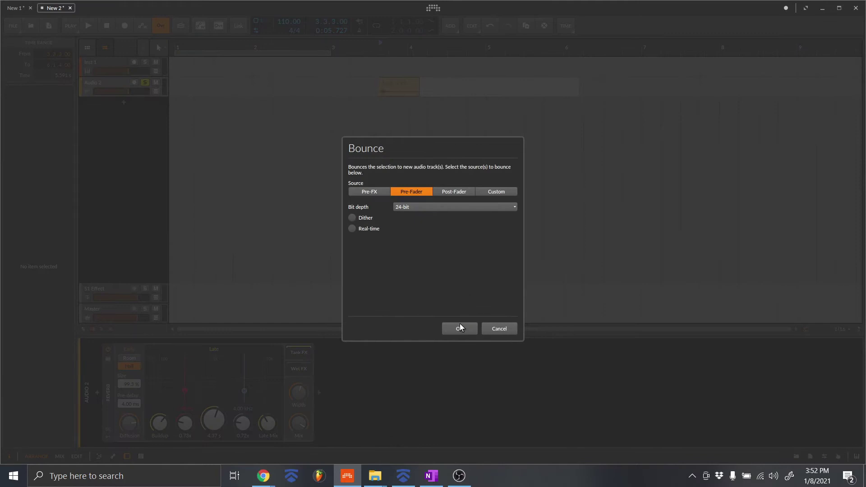
pyautogui.click(459, 329)
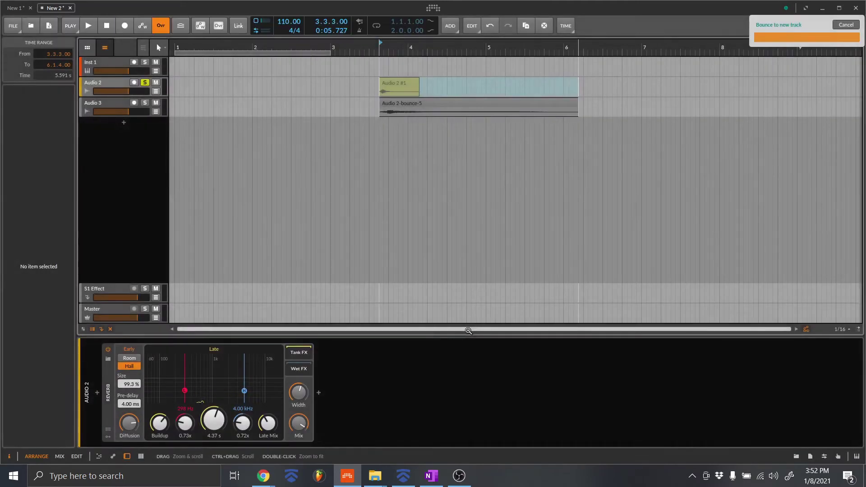
pyautogui.click(373, 113)
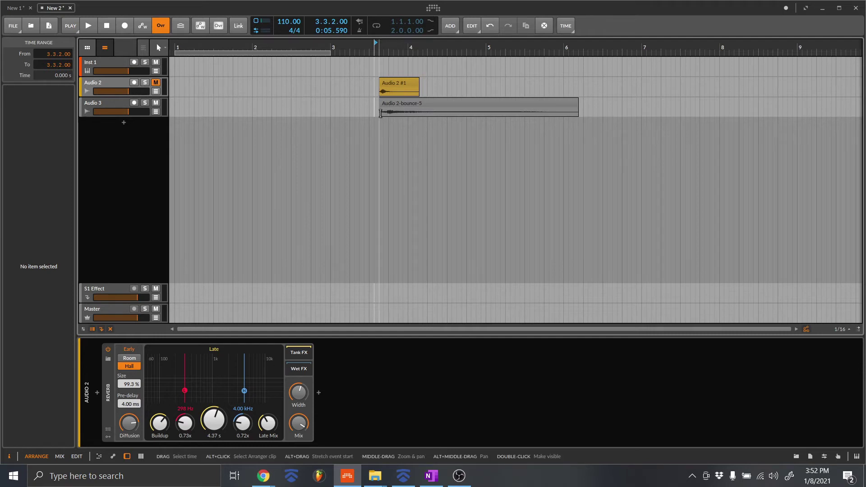
pyautogui.press('space')
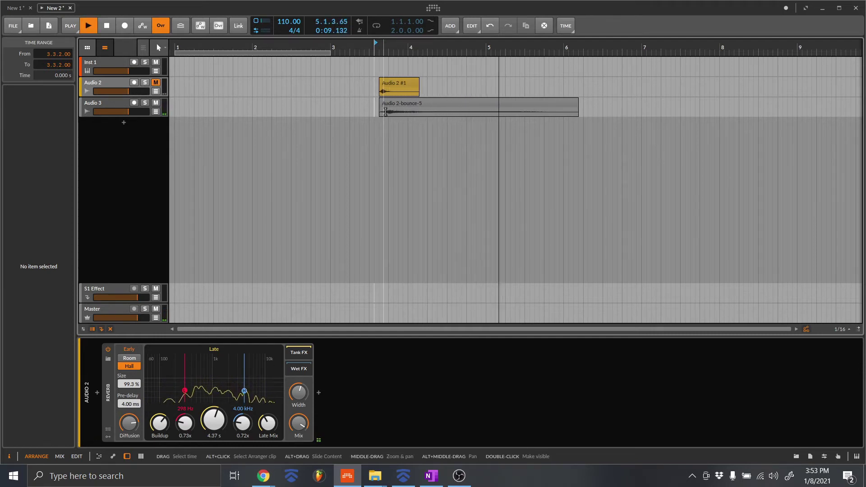
pyautogui.press('space')
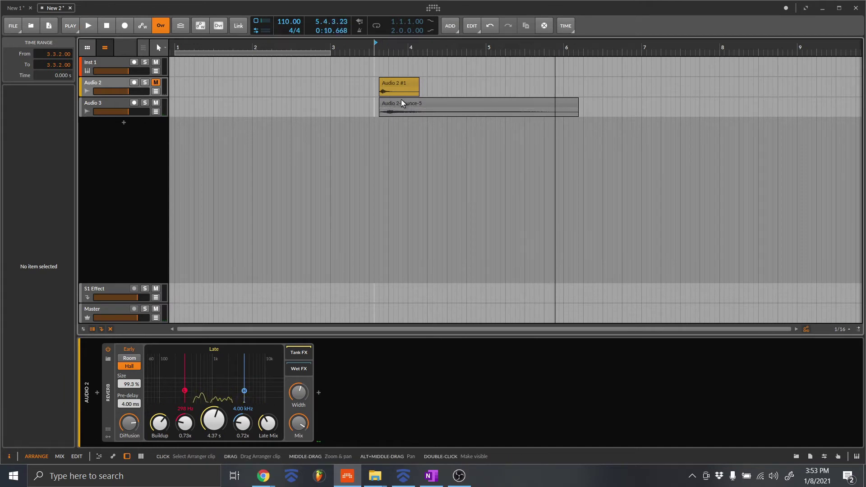
# - Reverse the audio of the Audio 2-bounce-5 clip
pyautogui.click(401, 99)
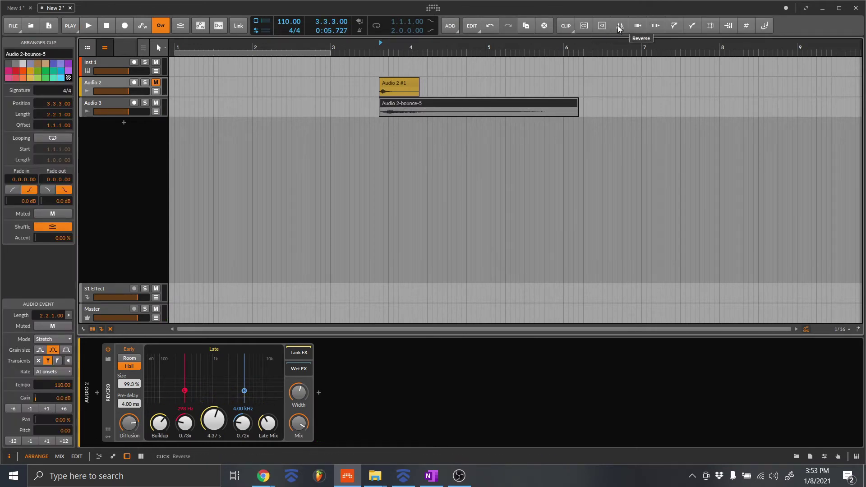
pyautogui.click(565, 29)
pyautogui.click(567, 27)
pyautogui.click(620, 28)
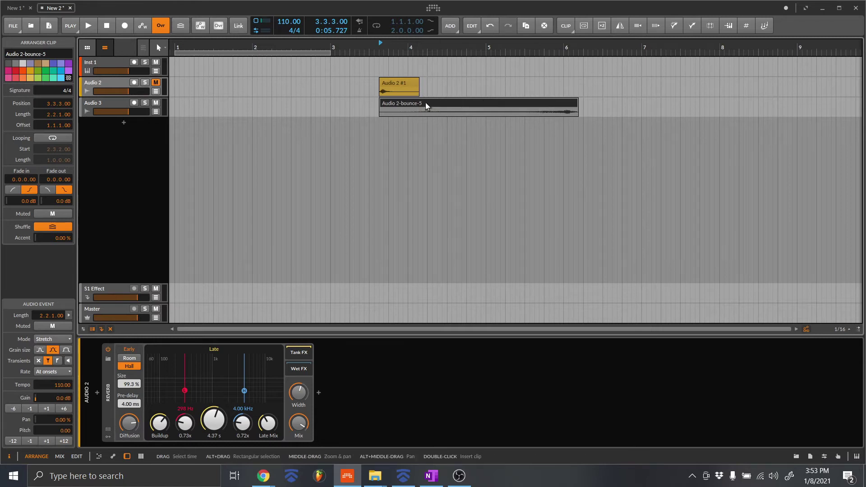
# - Solo Audio 3 and play the reversed bounce on its own
pyautogui.click(147, 103)
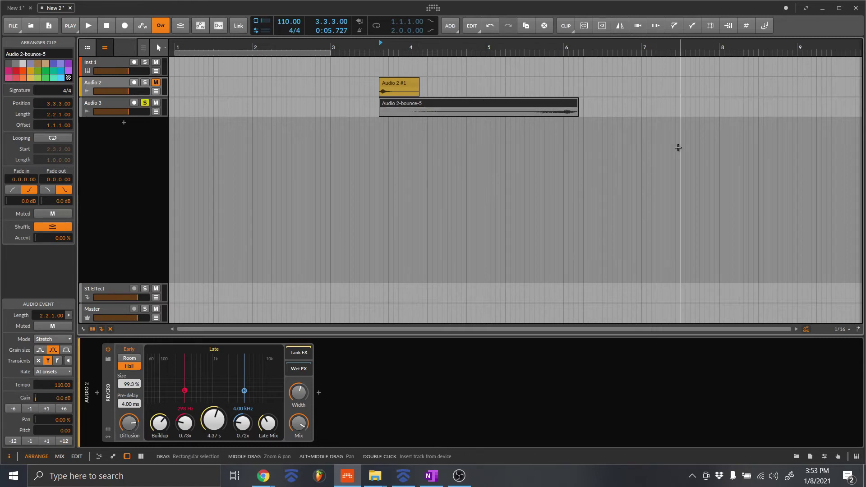
pyautogui.press('space')
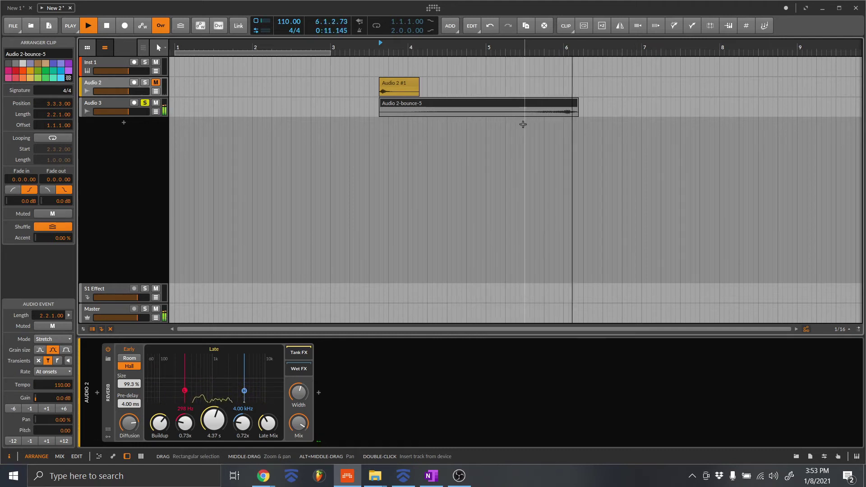
pyautogui.press('space')
pyautogui.scroll(3, 547, 138)
pyautogui.scroll(-2, 534, 139)
pyautogui.scroll(-2, 383, 136)
pyautogui.scroll(-1, 386, 115)
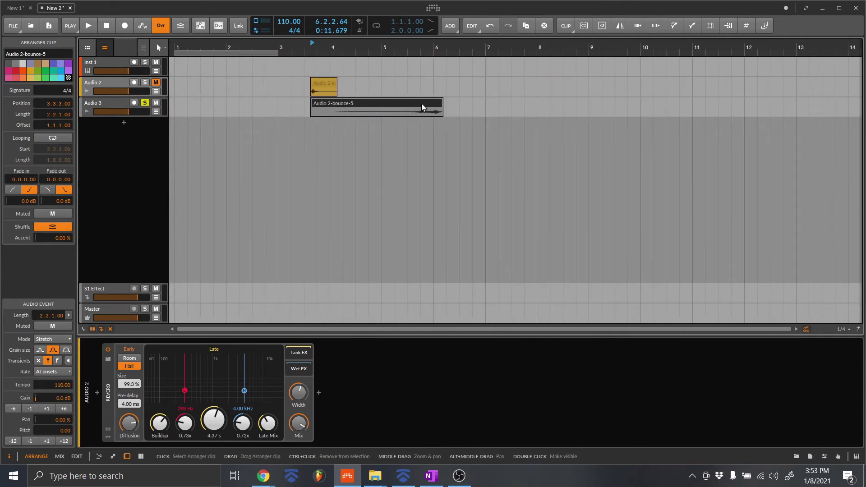
# - Move the Audio 2-bounce-5 clip to about 1.2.1 and trim its end to the vocal's start
pyautogui.click(322, 82)
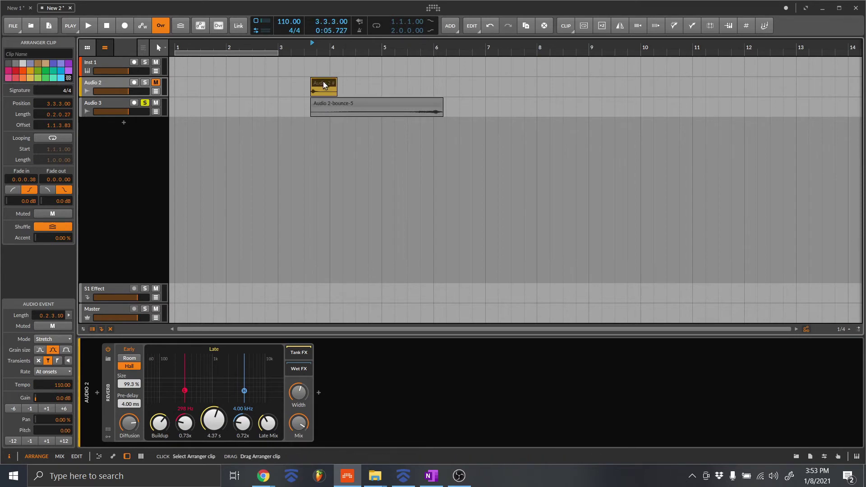
pyautogui.click(399, 103)
pyautogui.moveTo(433, 103); pyautogui.dragTo(315, 103)
pyautogui.scroll(5, 411, 120)
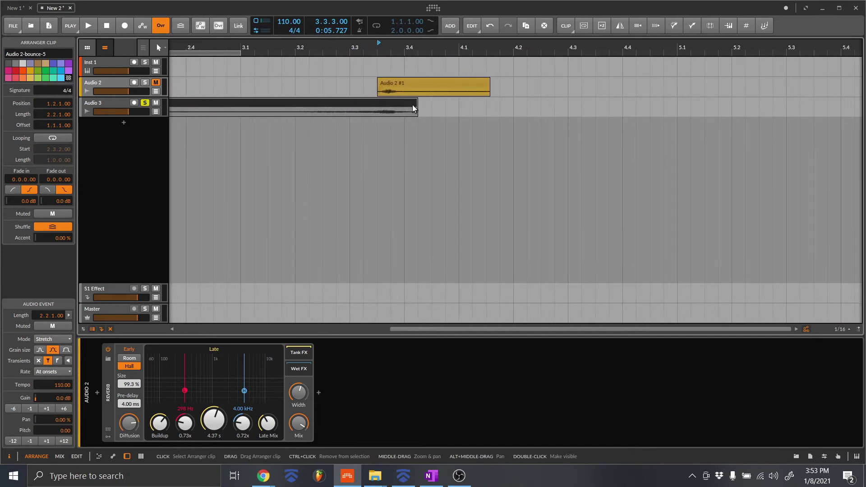
pyautogui.moveTo(417, 107); pyautogui.dragTo(395, 108)
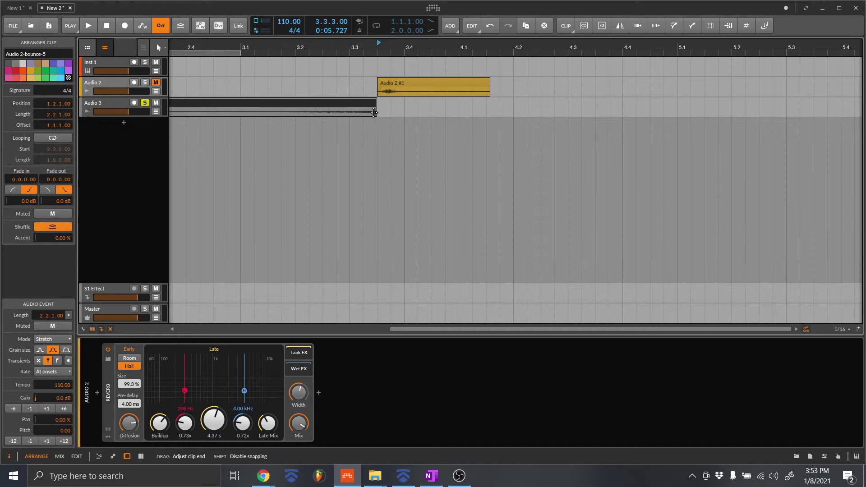
pyautogui.moveTo(375, 111); pyautogui.dragTo(379, 112)
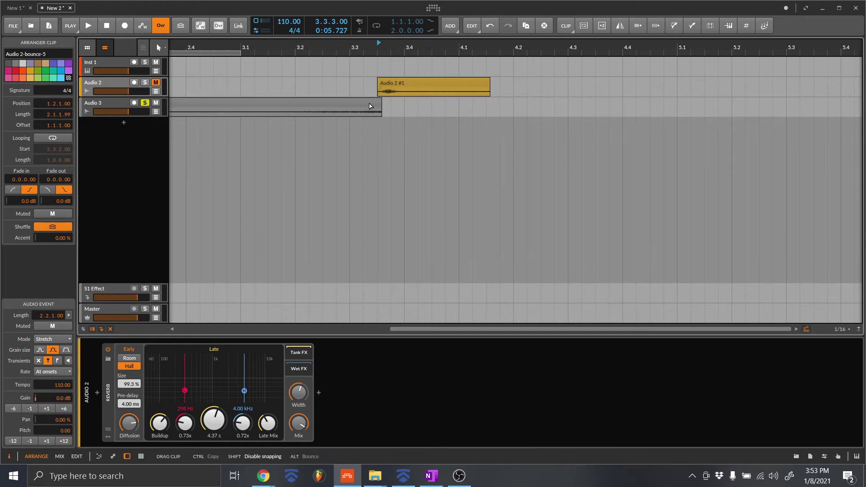
pyautogui.click(372, 103)
pyautogui.scroll(-3, 355, 100)
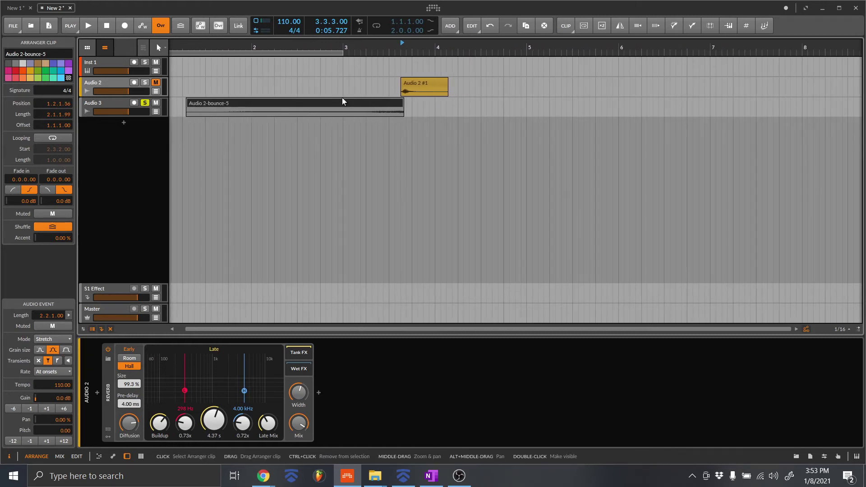
# - Unmute Audio 2, bypass its Reverb, and play back from near bar 3
pyautogui.click(157, 82)
pyautogui.click(107, 350)
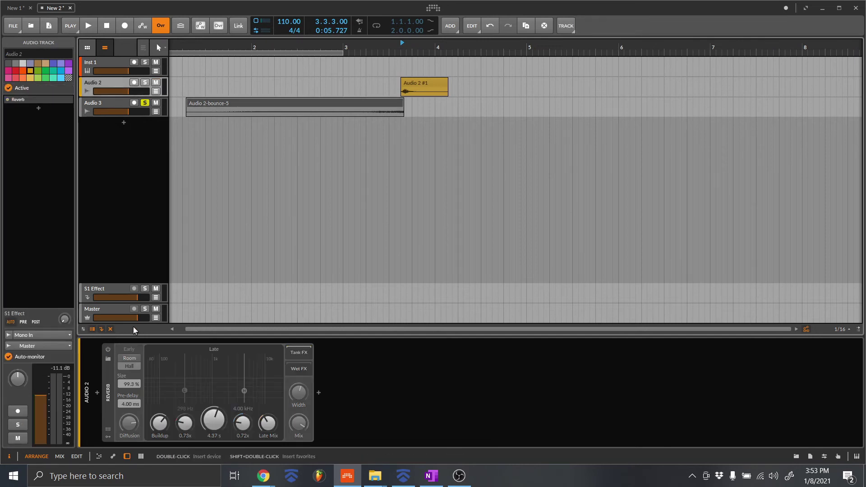
pyautogui.click(349, 88)
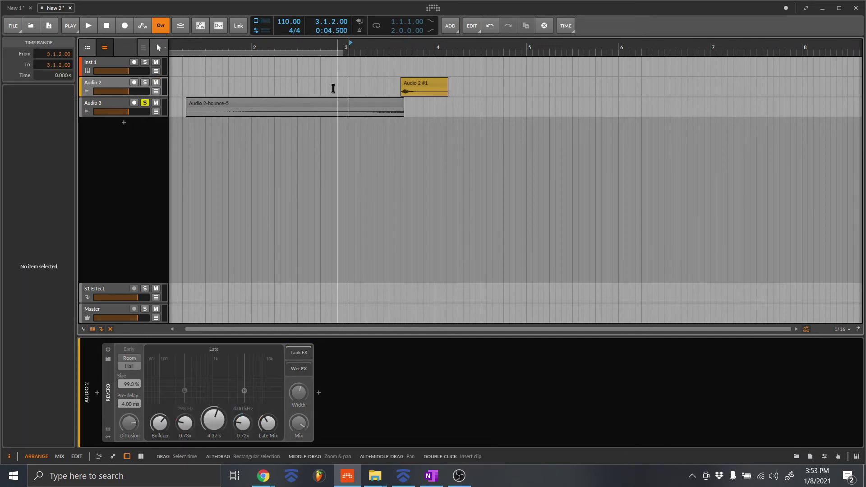
pyautogui.press('space')
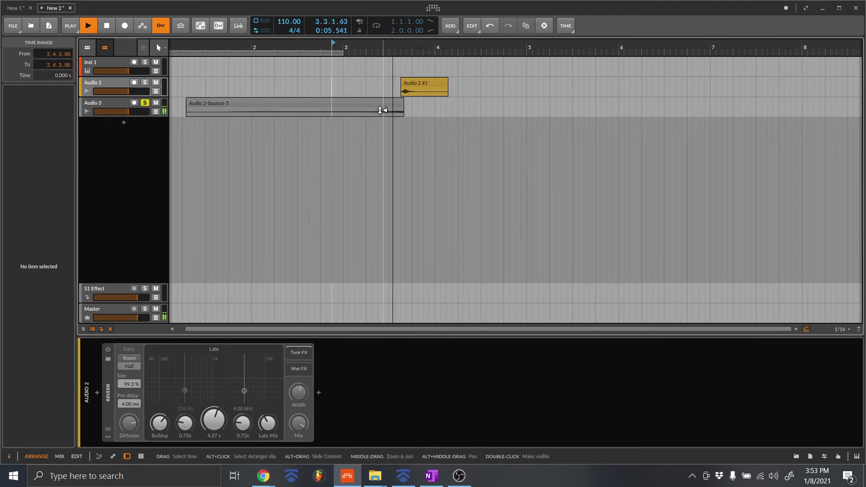
pyautogui.press('space')
# - Unsolo Audio 3 and audition the bounce into the vocal from 1.2.1
pyautogui.click(146, 105)
pyautogui.click(287, 82)
pyautogui.click(185, 89)
pyautogui.press('space')
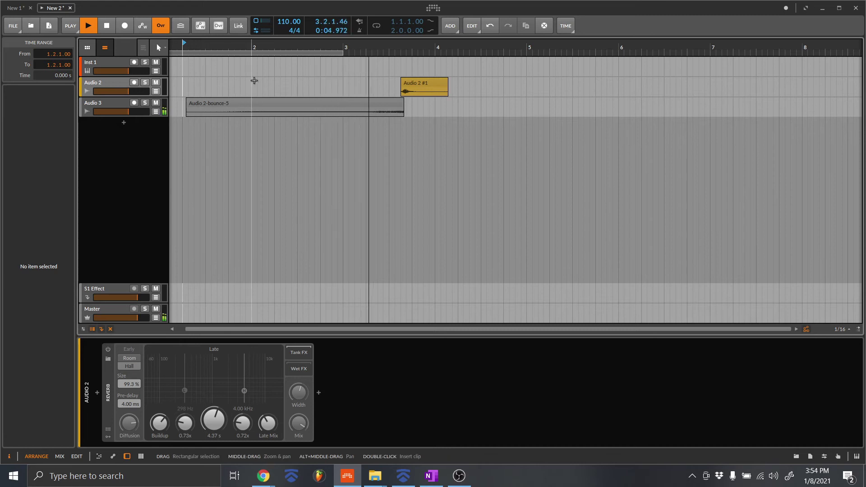
pyautogui.press('space')
pyautogui.scroll(5, 427, 101)
# - Select the bounce clip and re-audition the transition from 3.1.2 and from 1.2.1
pyautogui.click(429, 105)
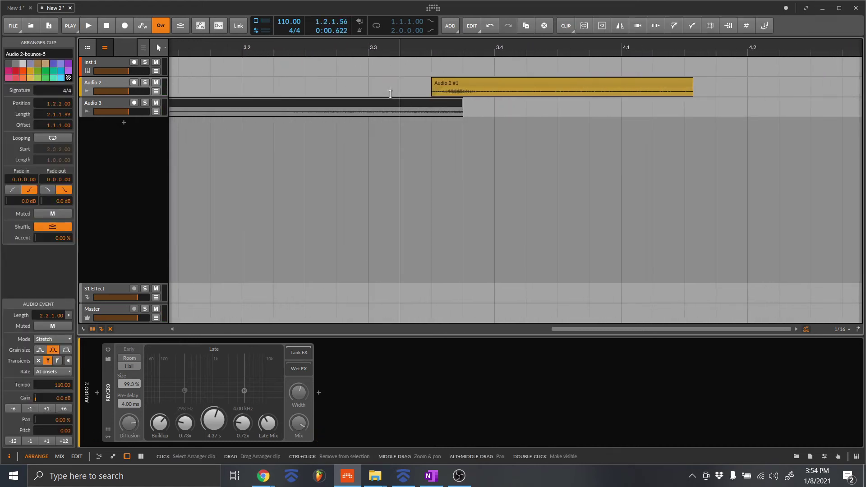
pyautogui.scroll(-3, 286, 93)
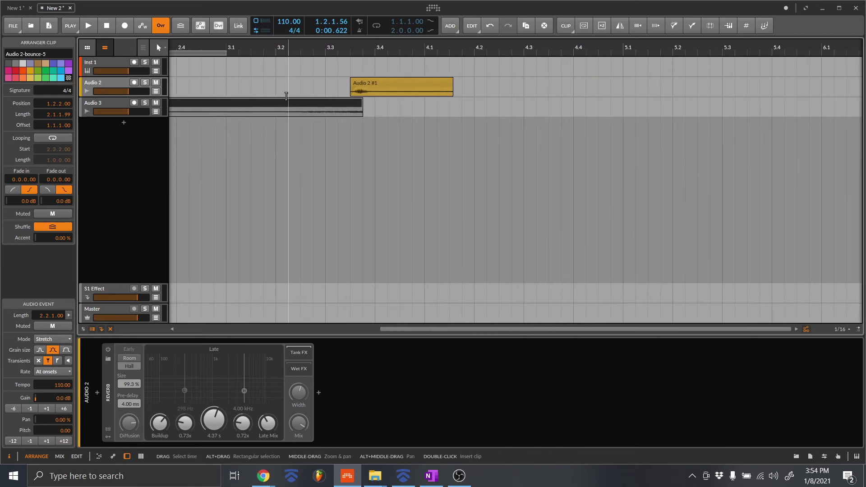
pyautogui.click(238, 90)
pyautogui.press('space')
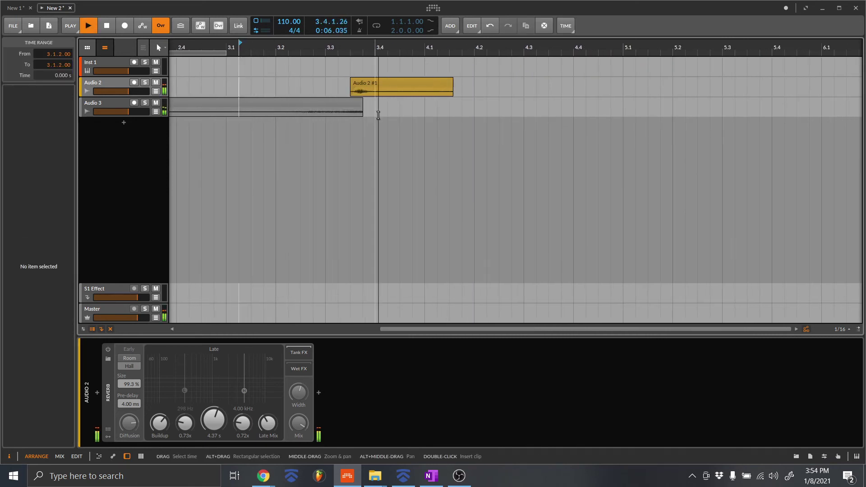
pyautogui.press('space')
pyautogui.scroll(-3, 379, 114)
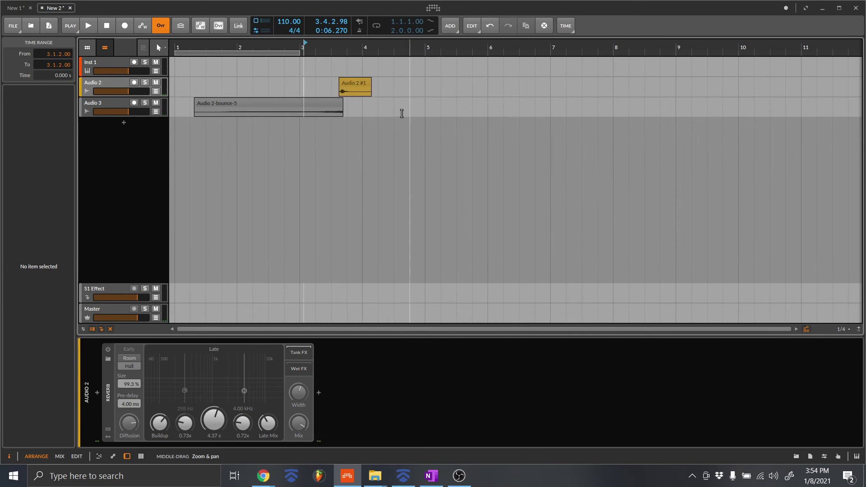
pyautogui.click(191, 105)
pyautogui.press('space')
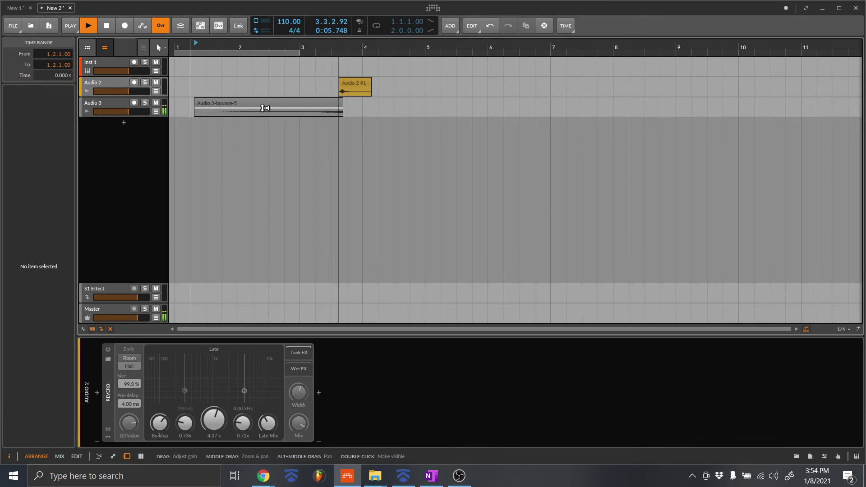
pyautogui.press('space')
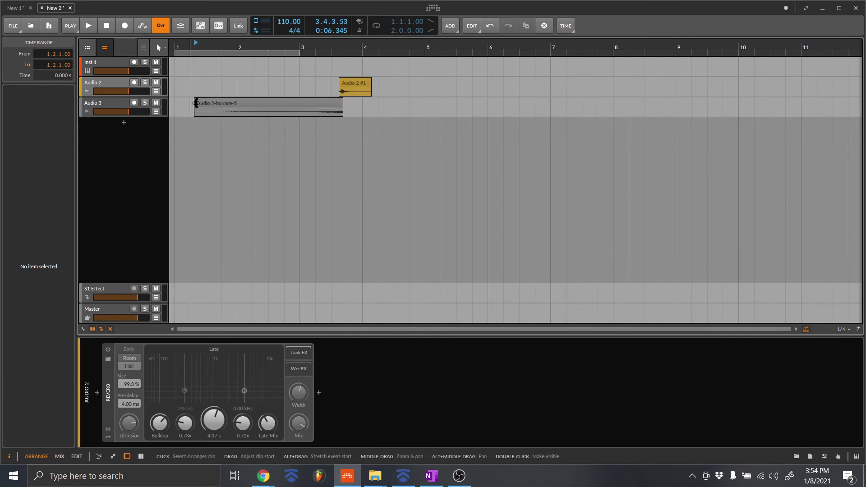
# - Trim the bounce clip's start later, close to the vocal, and play from 3.1.4
pyautogui.moveTo(194, 103); pyautogui.dragTo(234, 103)
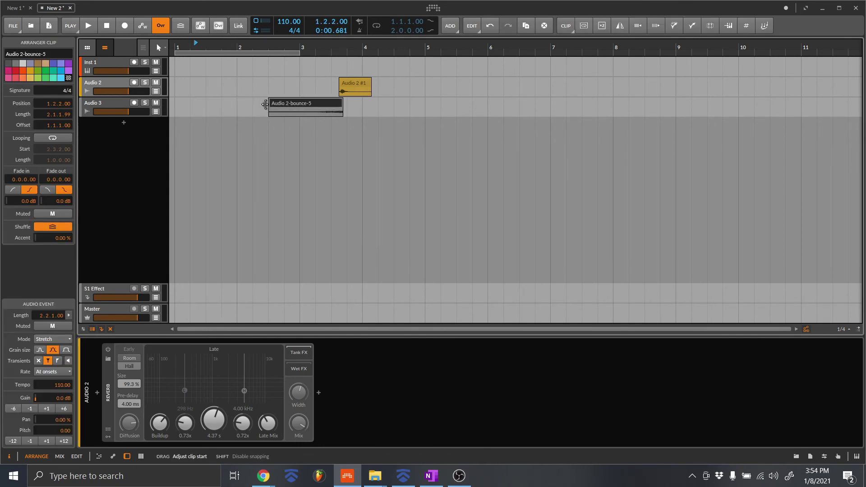
pyautogui.scroll(4, 271, 107)
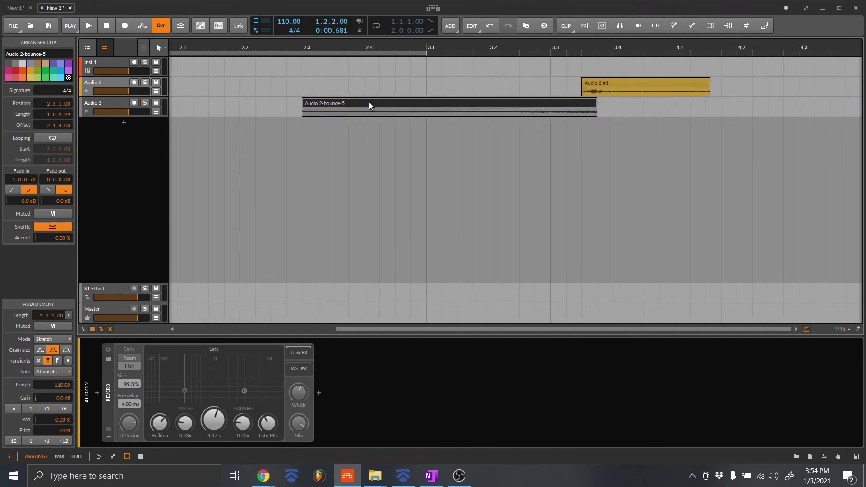
pyautogui.click(294, 106)
pyautogui.moveTo(304, 106); pyautogui.dragTo(535, 106)
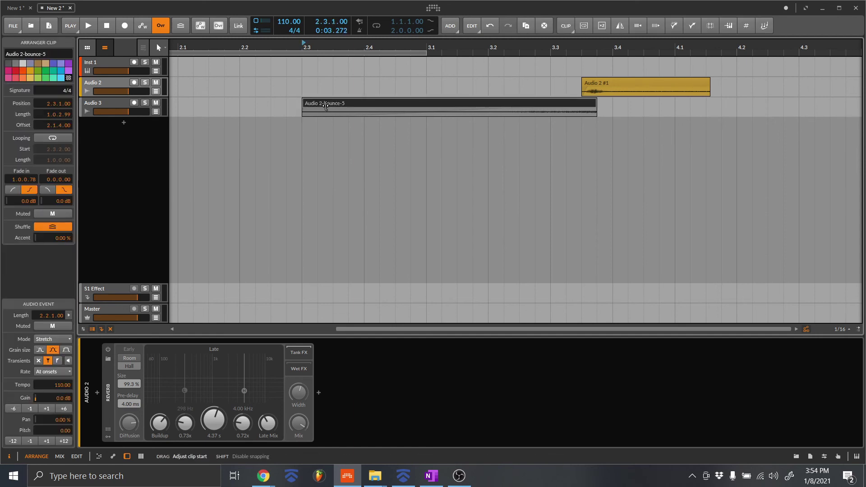
pyautogui.click(476, 101)
pyautogui.press('space')
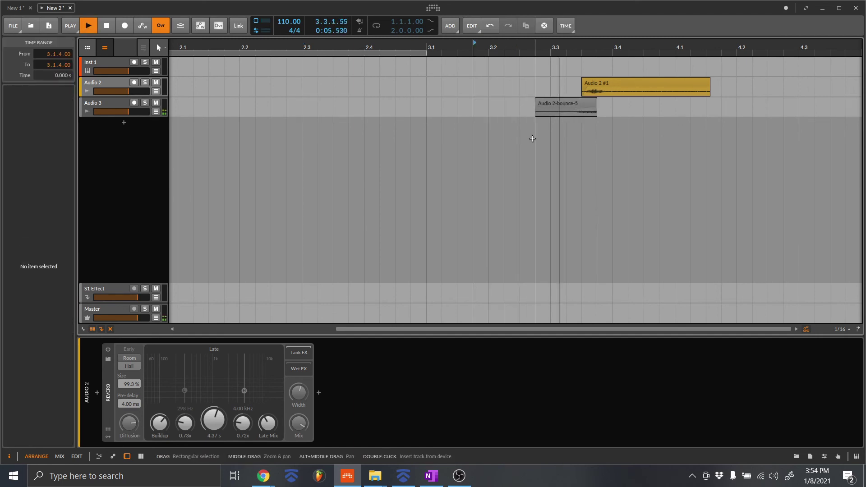
pyautogui.press('space')
# - Pull the clip start back to about 2.3.1 and play the shortened swell
pyautogui.moveTo(535, 101); pyautogui.dragTo(344, 103)
pyautogui.click(355, 106)
pyautogui.press('space')
pyautogui.scroll(-2, 422, 135)
pyautogui.scroll(-3, 441, 143)
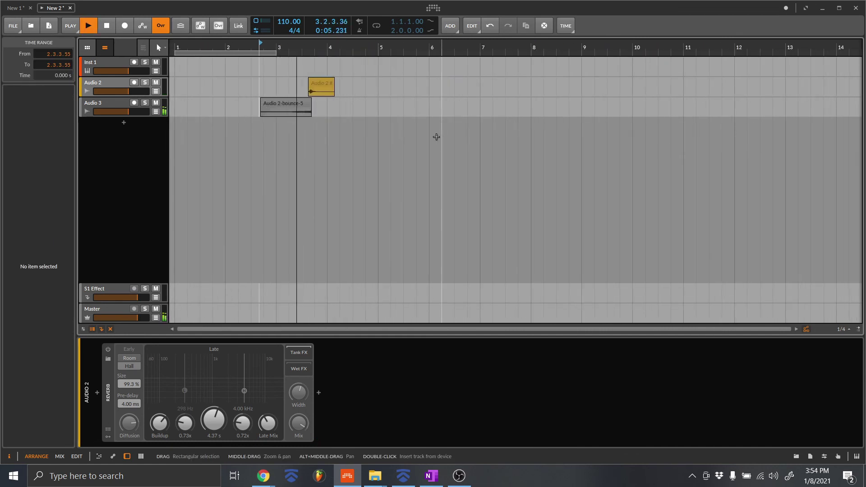
pyautogui.press('space')
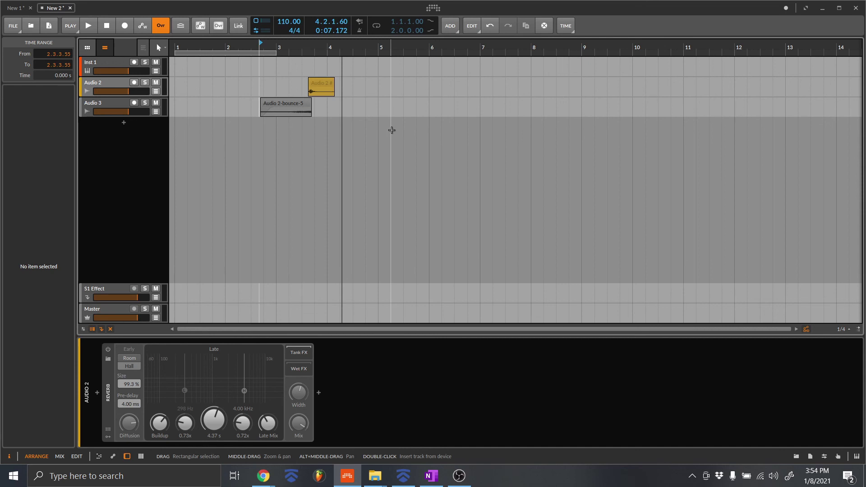